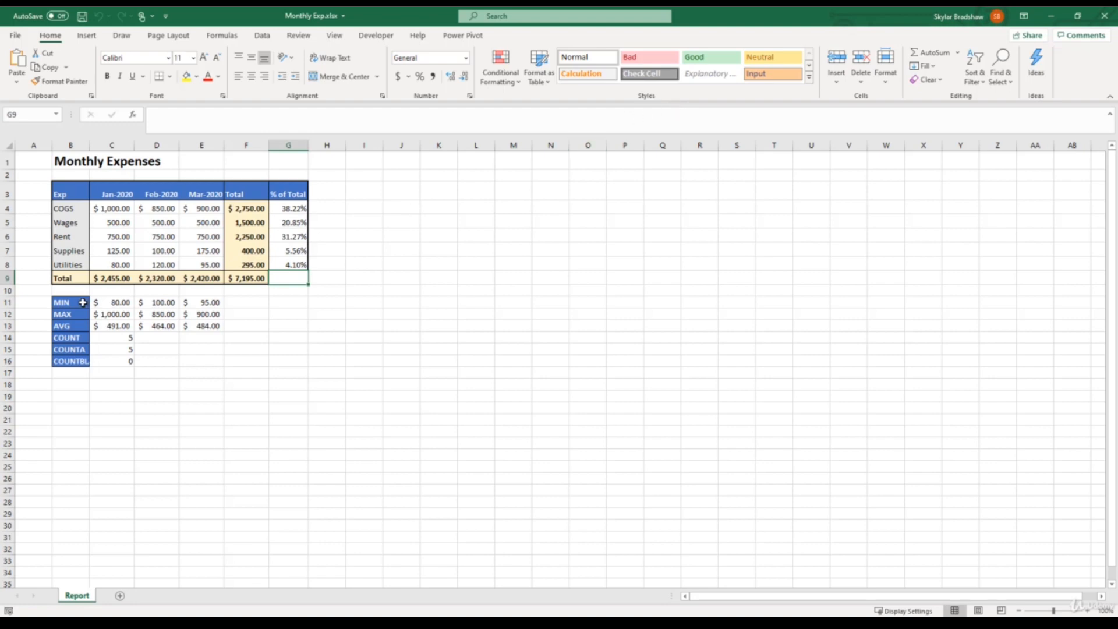
- Clear only the formatting from the statistics labels in B11:B16, keeping their contents
{"action": "left_click", "coordinate": [82, 303]}
{"action": "left_click_drag", "start_coordinate": [80, 302], "coordinate": [76, 359]}
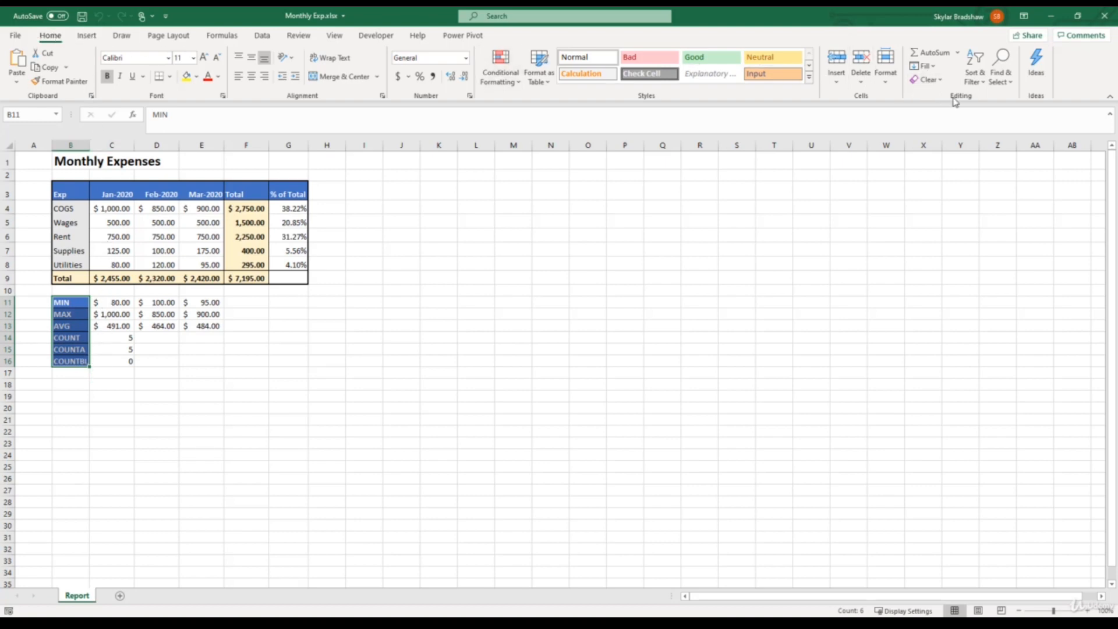
{"action": "left_click", "coordinate": [942, 82]}
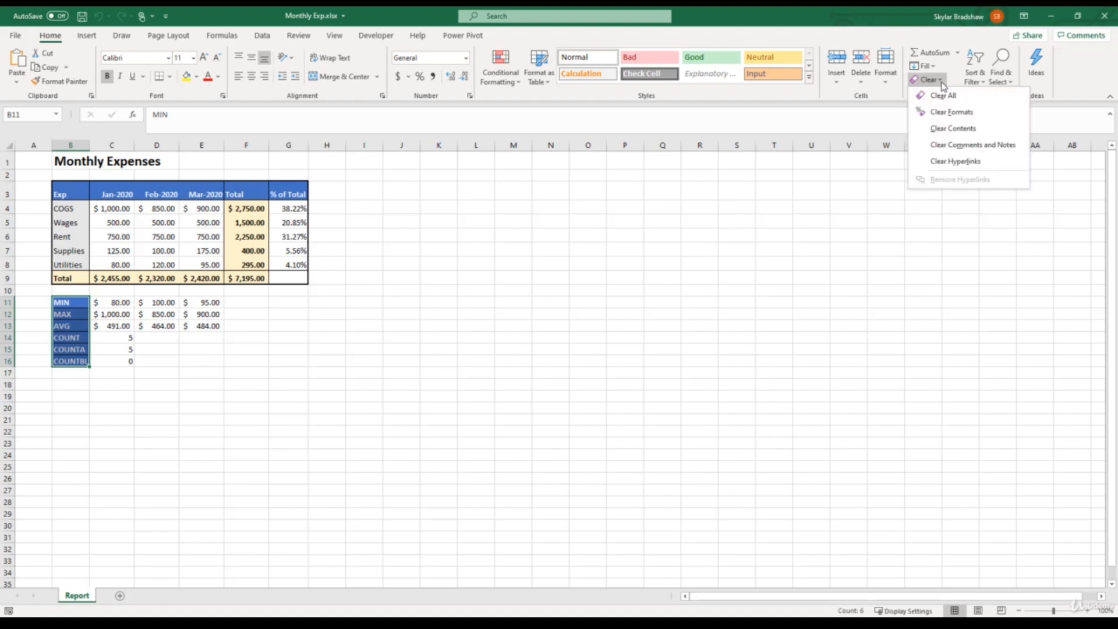
{"action": "left_click", "coordinate": [961, 113]}
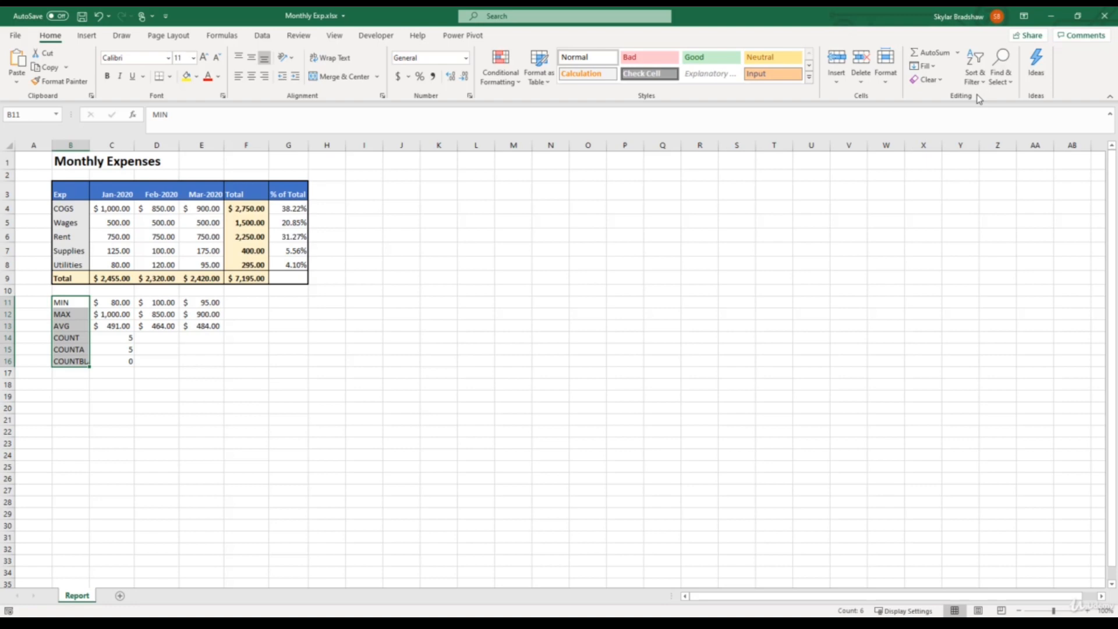
- Format the MIN label in B11 with bold text, the theme blue fill and a white font colour
{"action": "left_click", "coordinate": [79, 303]}
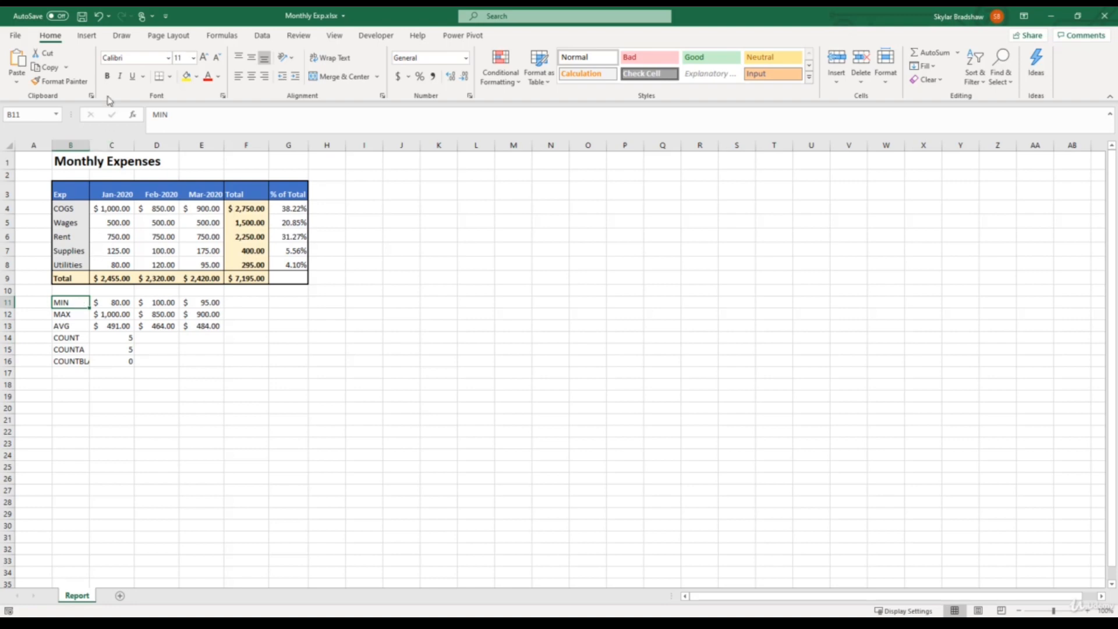
{"action": "left_click", "coordinate": [107, 76]}
{"action": "left_click", "coordinate": [197, 77]}
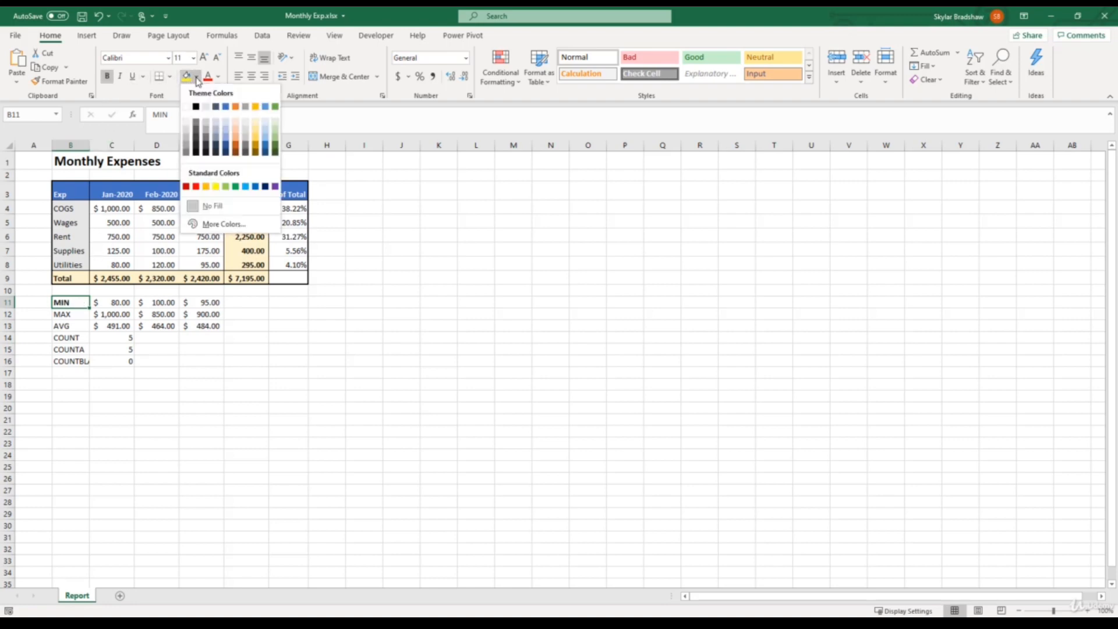
{"action": "left_click", "coordinate": [227, 107]}
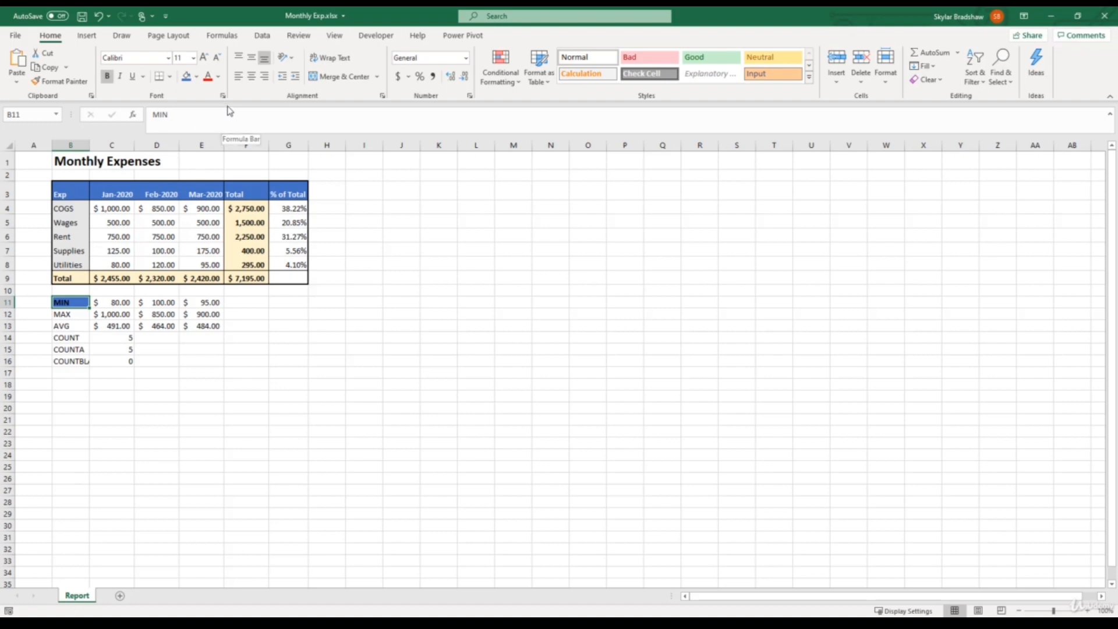
{"action": "left_click", "coordinate": [219, 77]}
{"action": "left_click", "coordinate": [207, 125]}
- Create a new cell style named TestStyle from the MIN cell's formatting, excluding the Number and Border settings
{"action": "left_click", "coordinate": [809, 76]}
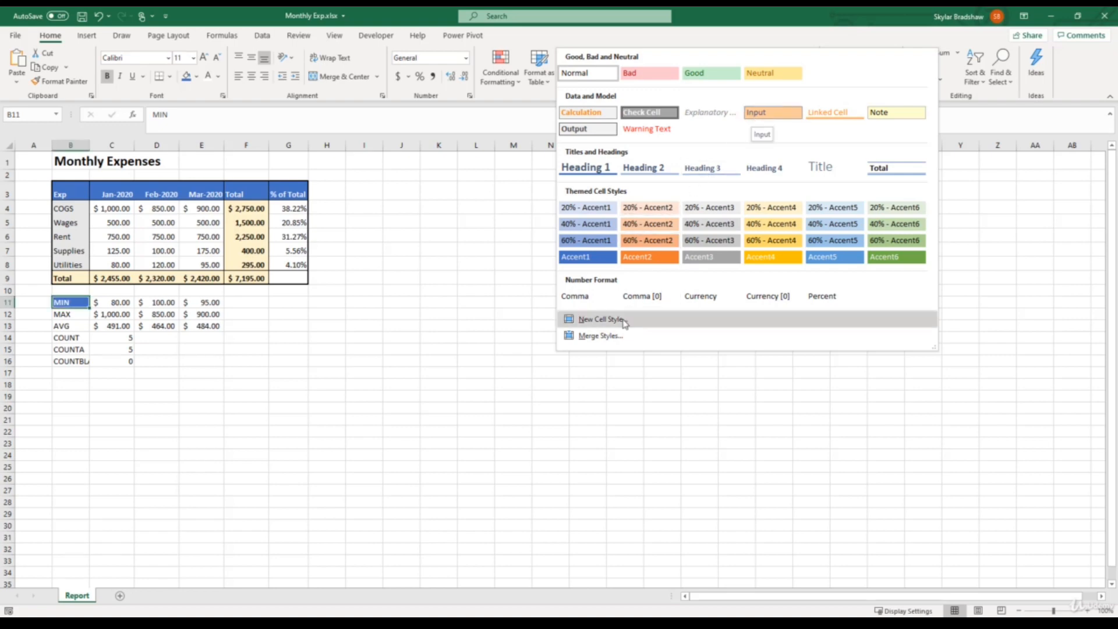
{"action": "left_click", "coordinate": [600, 319]}
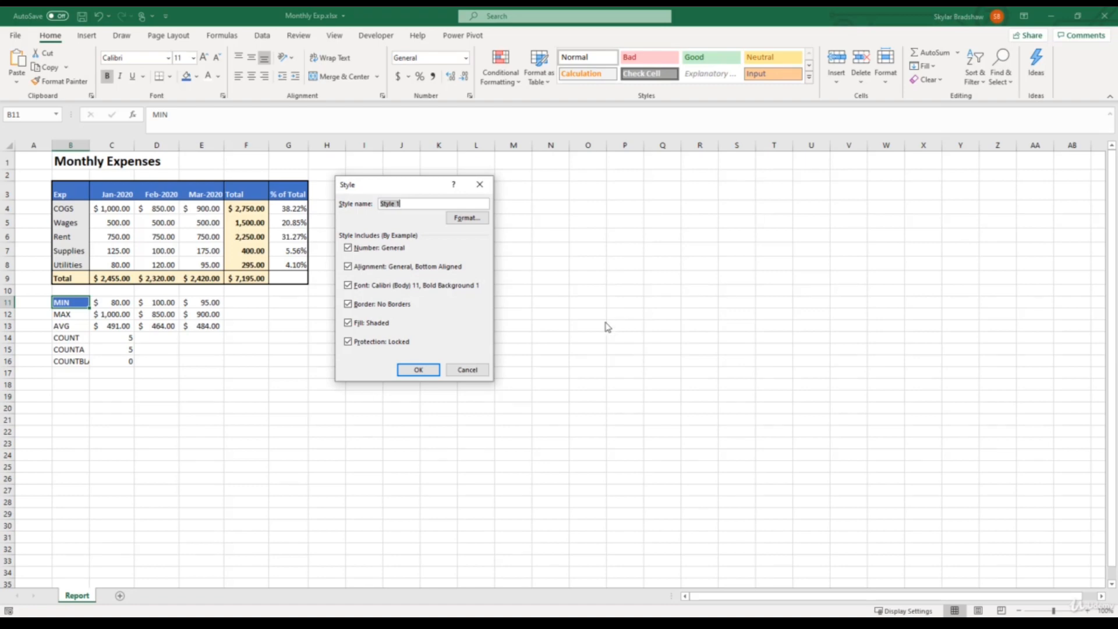
{"action": "type", "text": "TestStyle"}
{"action": "left_click", "coordinate": [348, 248]}
{"action": "left_click", "coordinate": [349, 305]}
{"action": "left_click", "coordinate": [421, 373]}
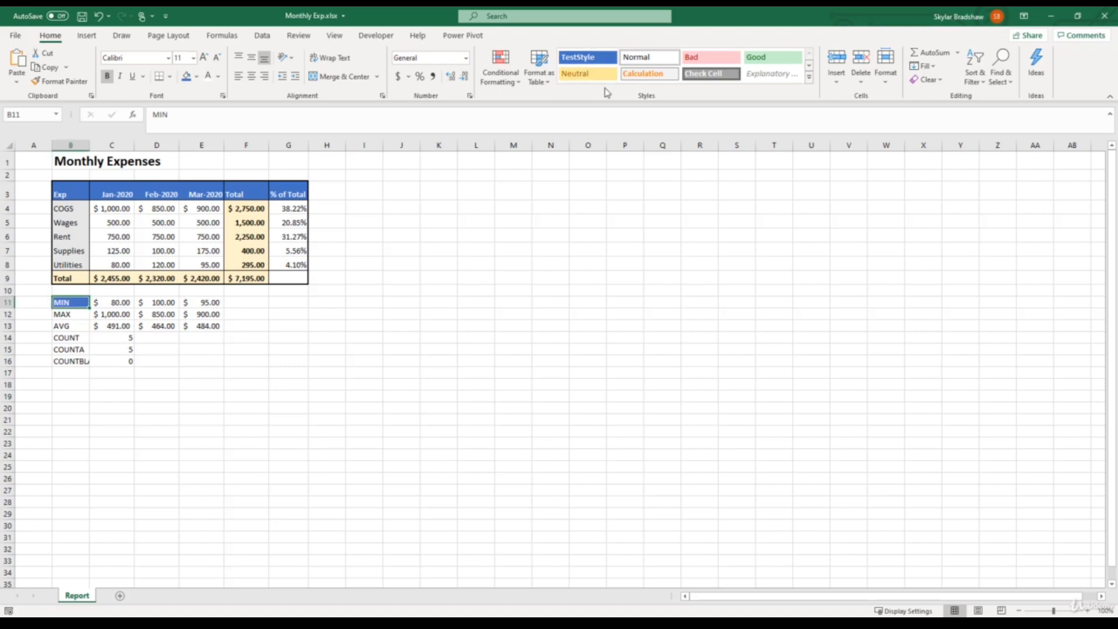
- Apply the TestStyle cell style to the labels MAX through COUNTBLANK in B12:B16
{"action": "left_click", "coordinate": [79, 314]}
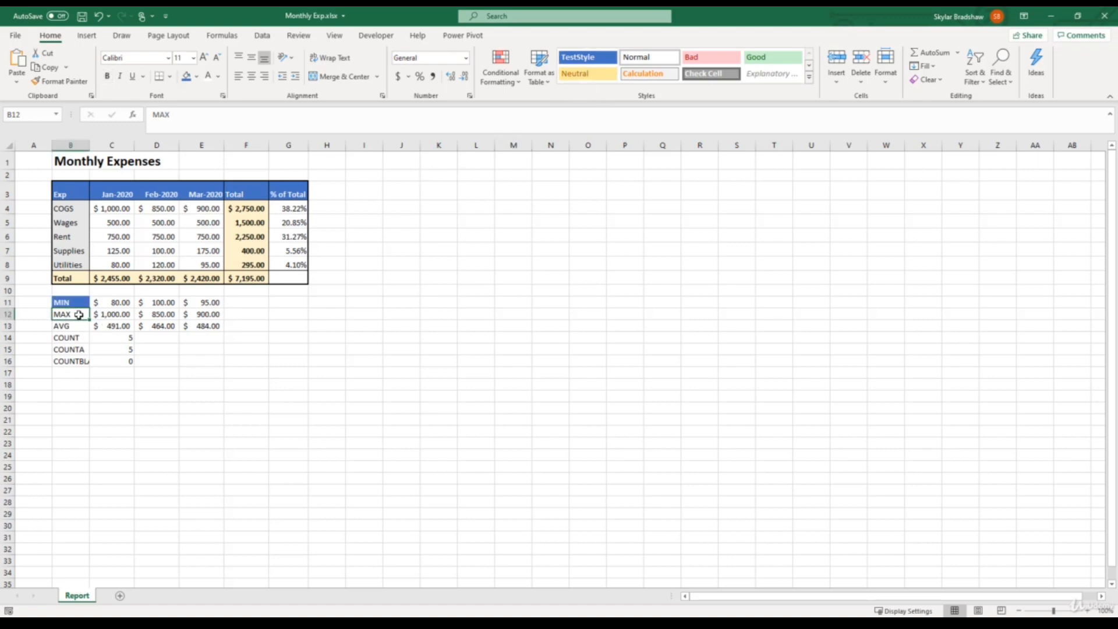
{"action": "left_click_drag", "start_coordinate": [78, 315], "coordinate": [76, 356]}
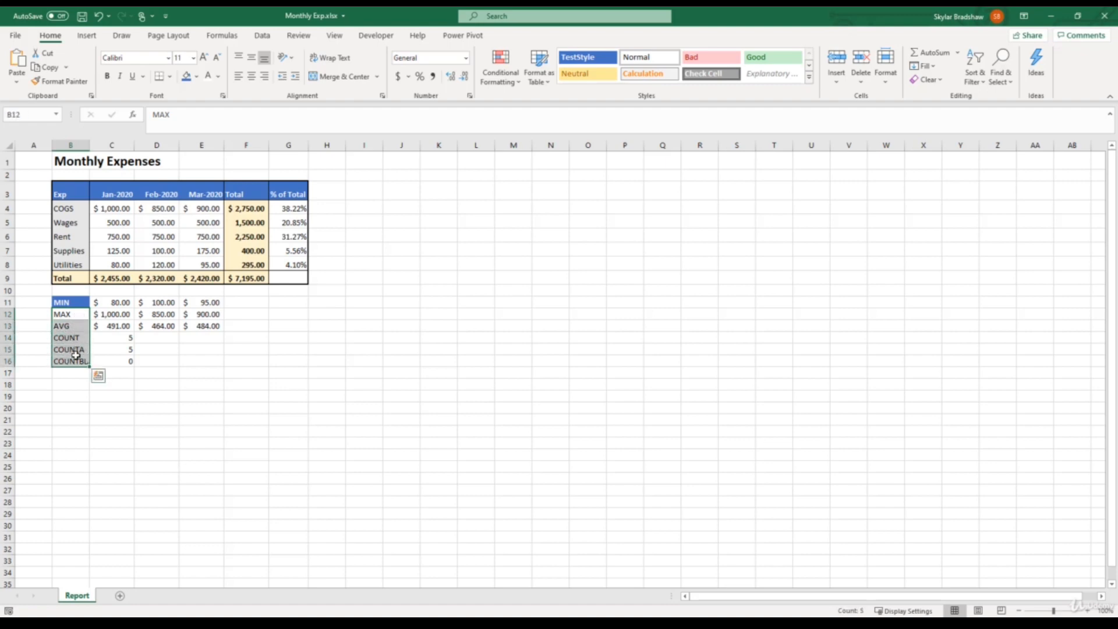
{"action": "left_click", "coordinate": [583, 64]}
- Add all borders to the statistics labels in B11:B16
{"action": "left_click_drag", "start_coordinate": [79, 302], "coordinate": [77, 361]}
{"action": "left_click", "coordinate": [170, 76]}
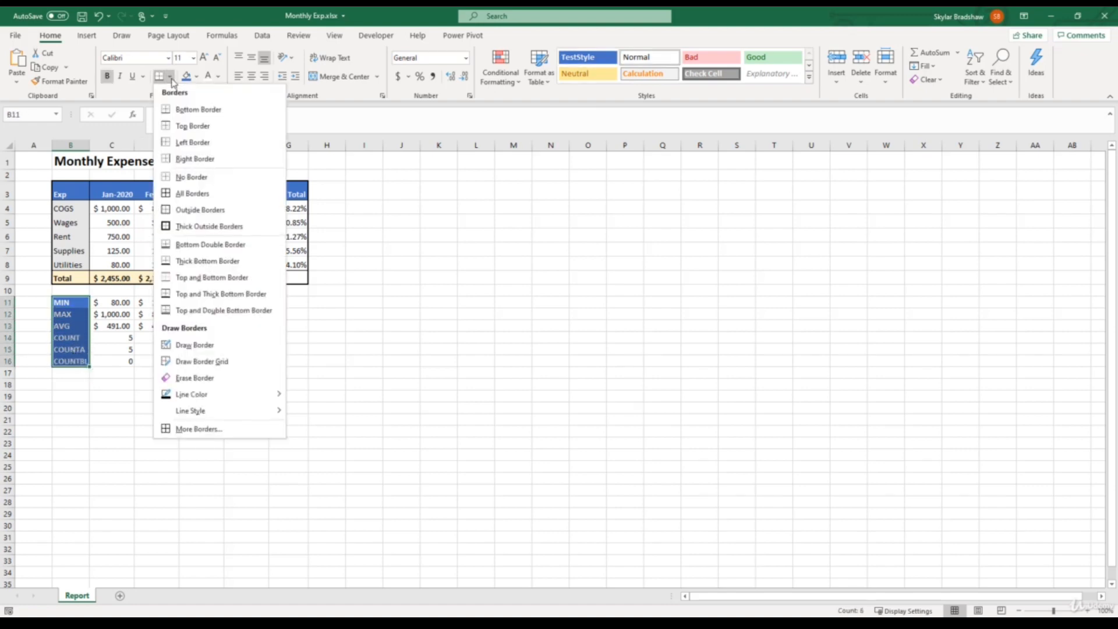
{"action": "left_click", "coordinate": [199, 194]}
{"action": "left_click", "coordinate": [207, 383]}
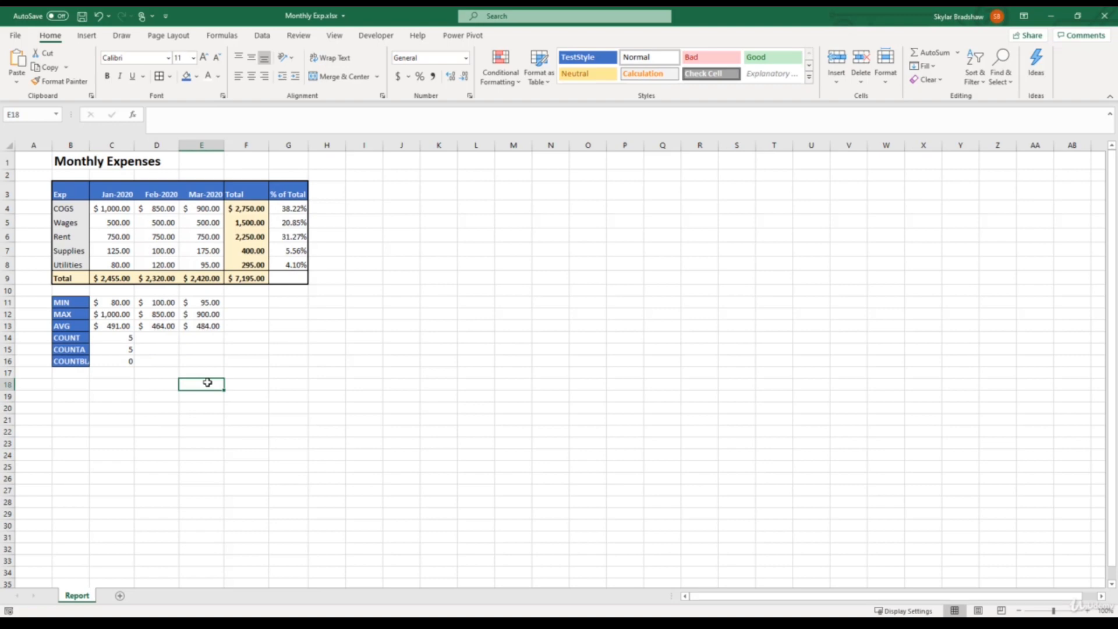
- Apply TestStyle to the expense table's header row B3:G3 and check the month header cells
{"action": "left_click_drag", "start_coordinate": [114, 193], "coordinate": [272, 195]}
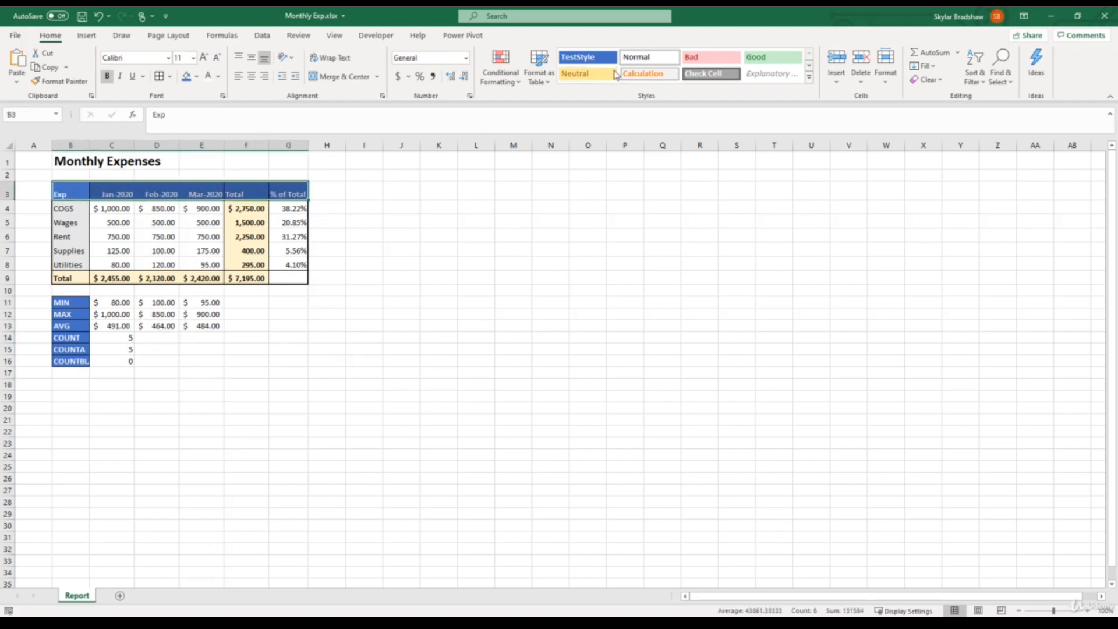
{"action": "left_click", "coordinate": [586, 63]}
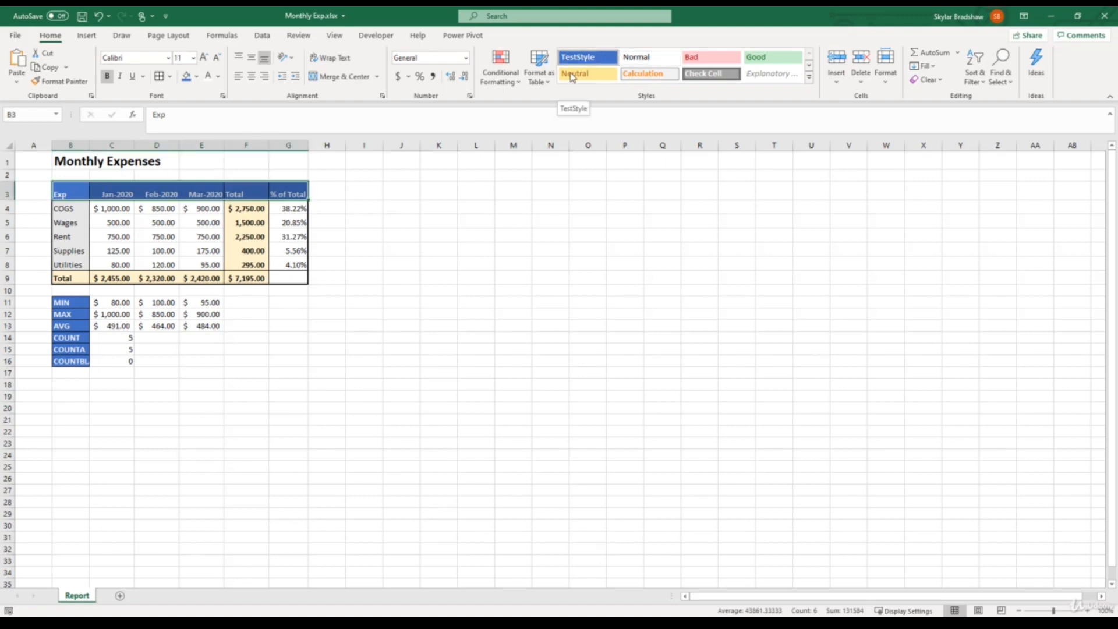
{"action": "left_click", "coordinate": [115, 193]}
{"action": "left_click", "coordinate": [156, 189]}
{"action": "left_click", "coordinate": [192, 190]}
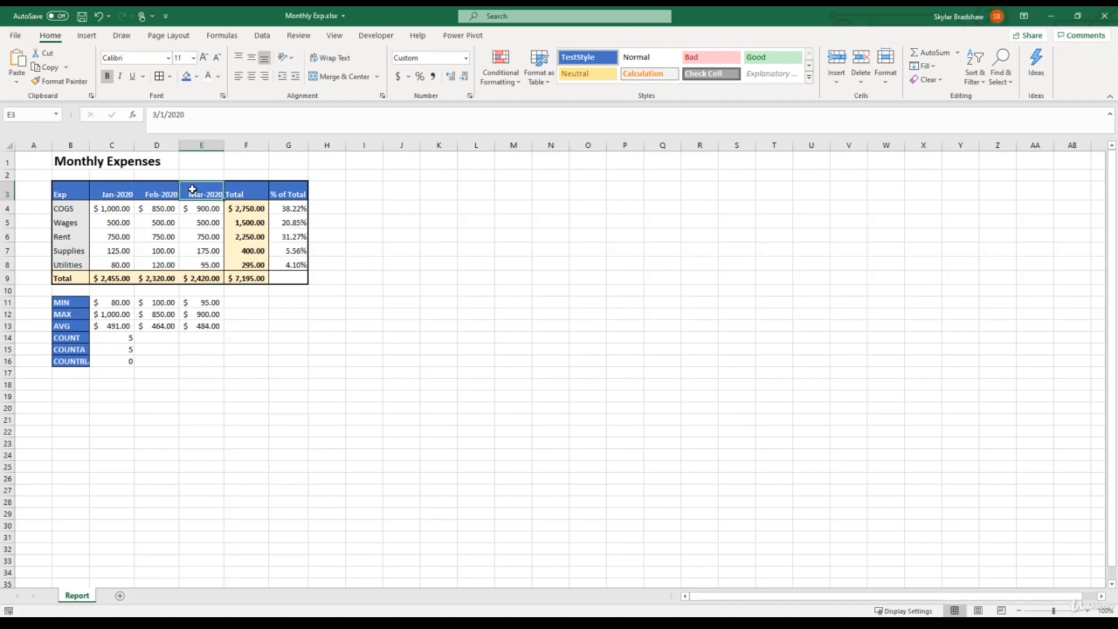
{"action": "left_click_drag", "start_coordinate": [85, 193], "coordinate": [287, 192]}
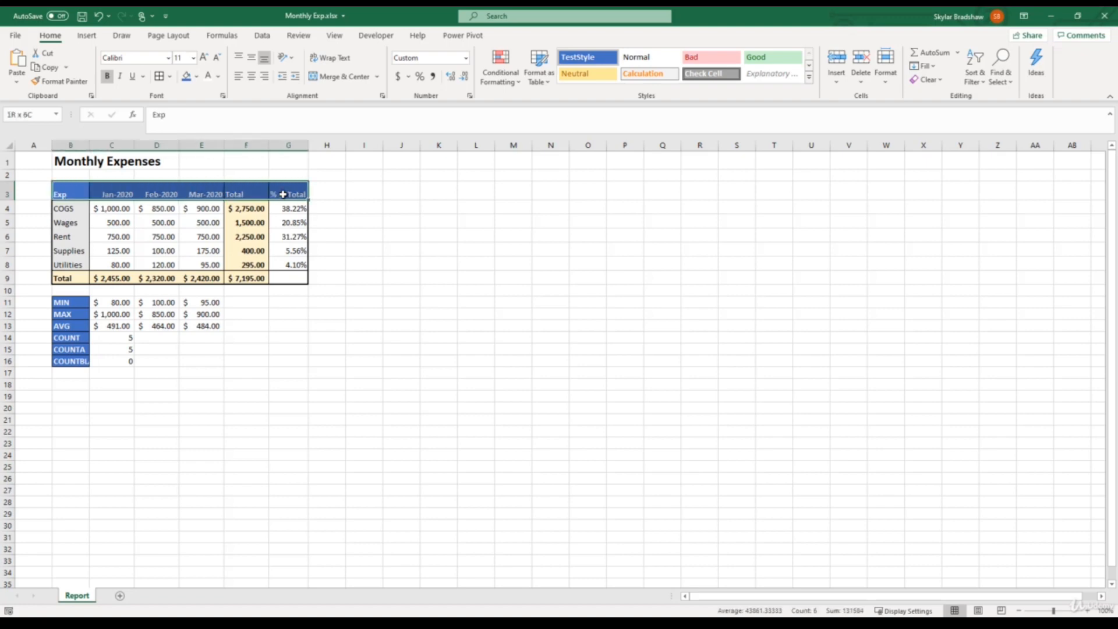
- Modify the TestStyle cell style so that its fill is the theme green
{"action": "left_click_drag", "start_coordinate": [74, 301], "coordinate": [75, 363]}
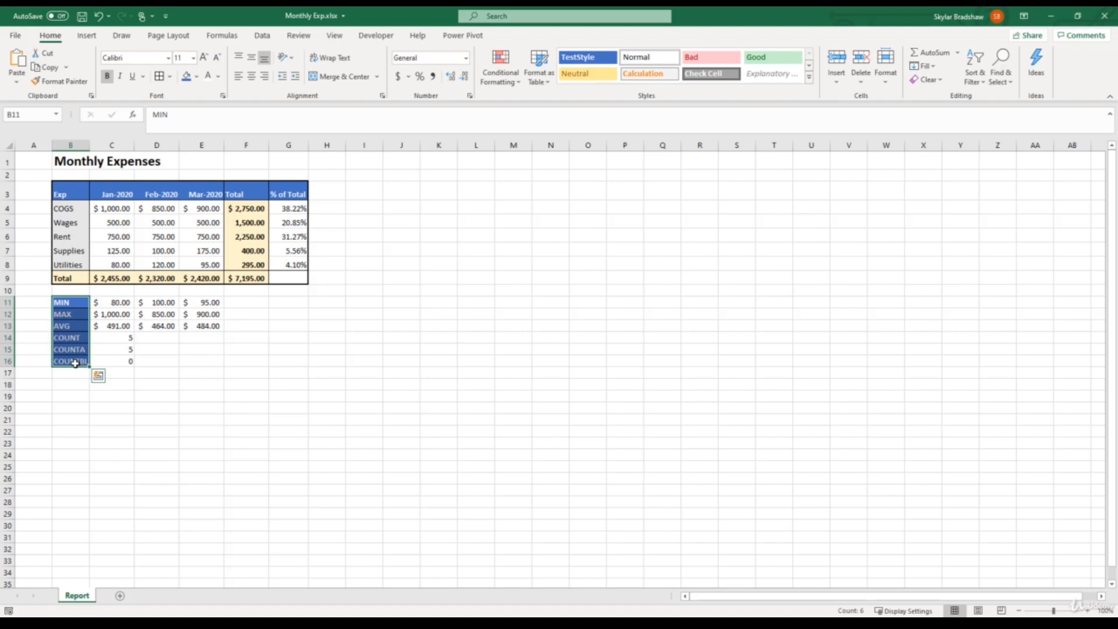
{"action": "right_click", "coordinate": [582, 59]}
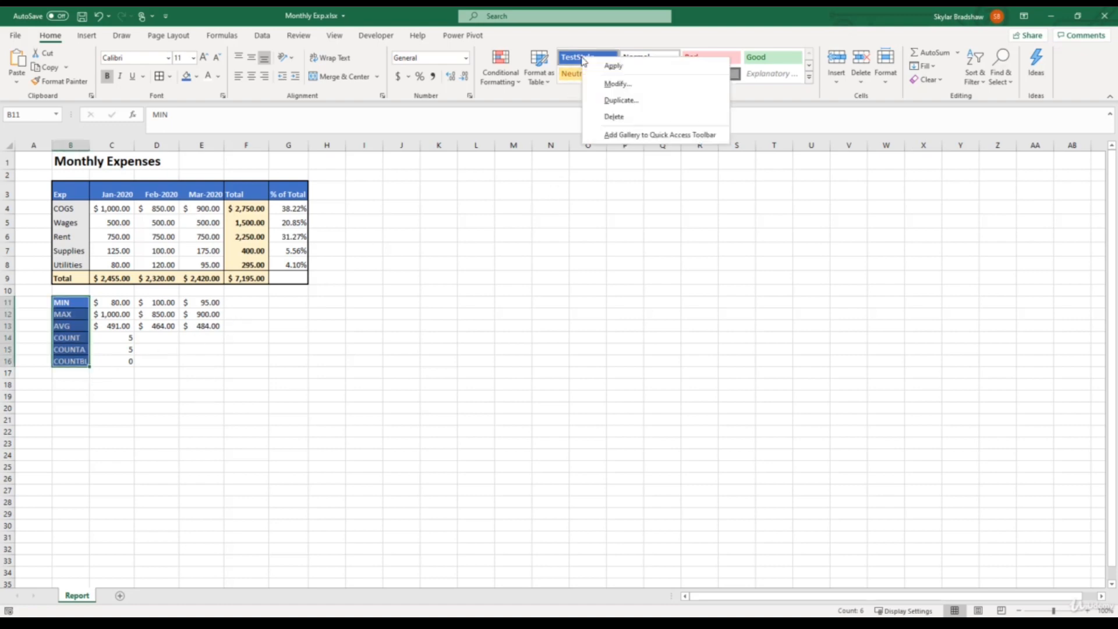
{"action": "left_click", "coordinate": [618, 84]}
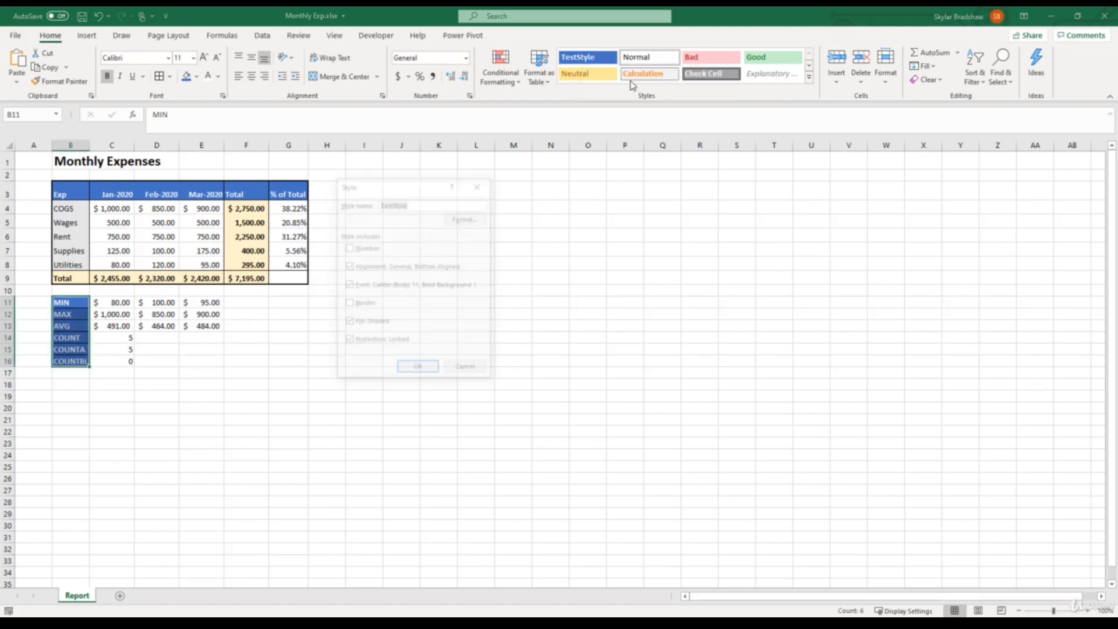
{"action": "left_click", "coordinate": [466, 218]}
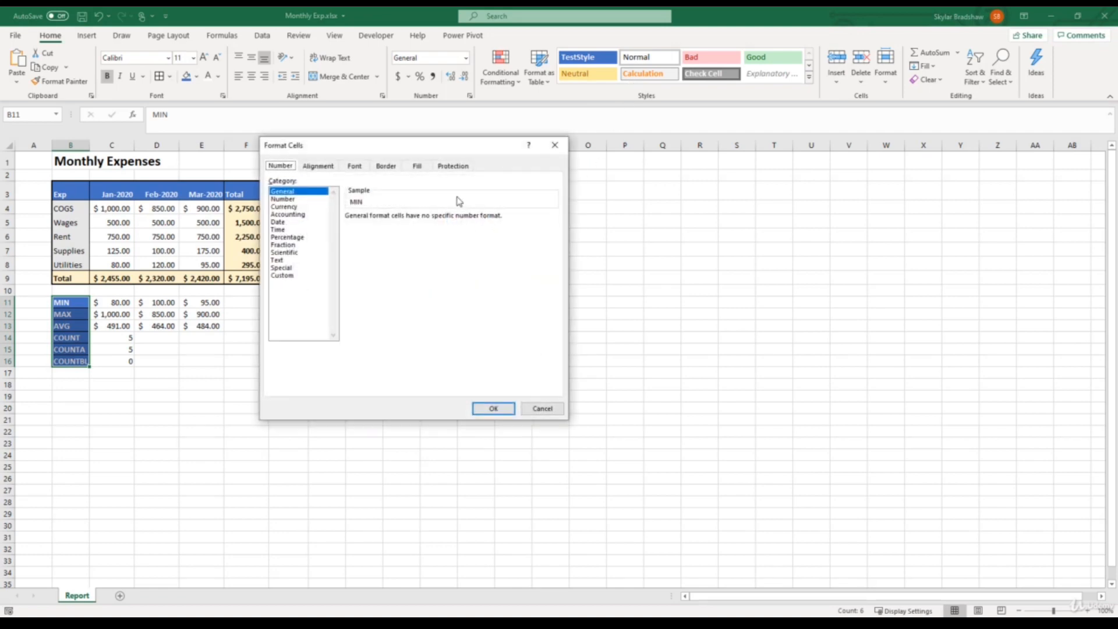
{"action": "left_click", "coordinate": [417, 166]}
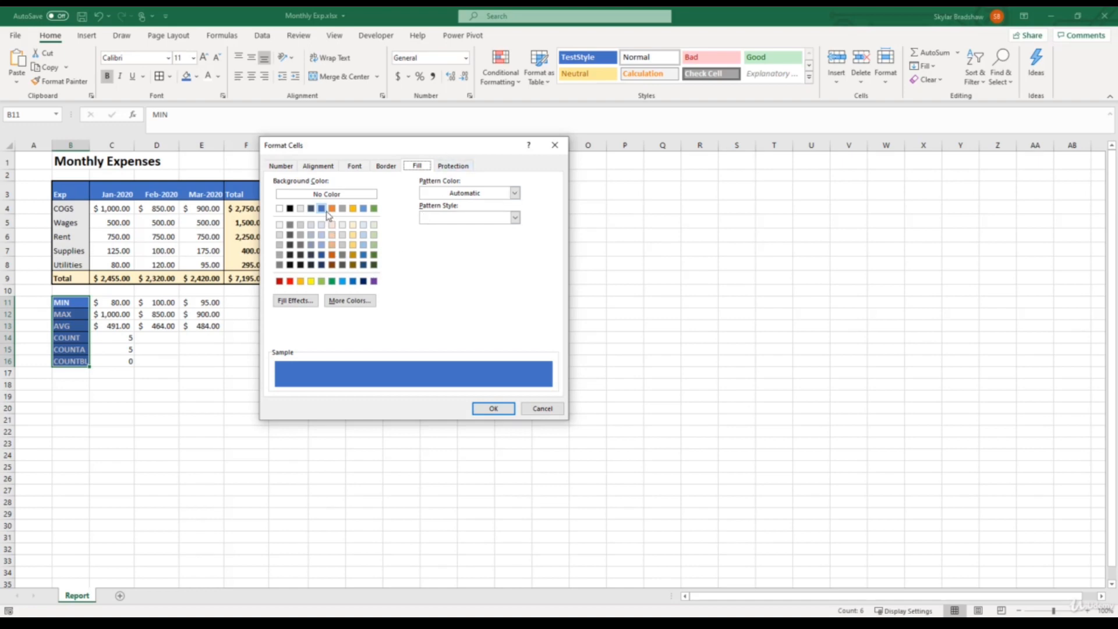
{"action": "left_click", "coordinate": [374, 209]}
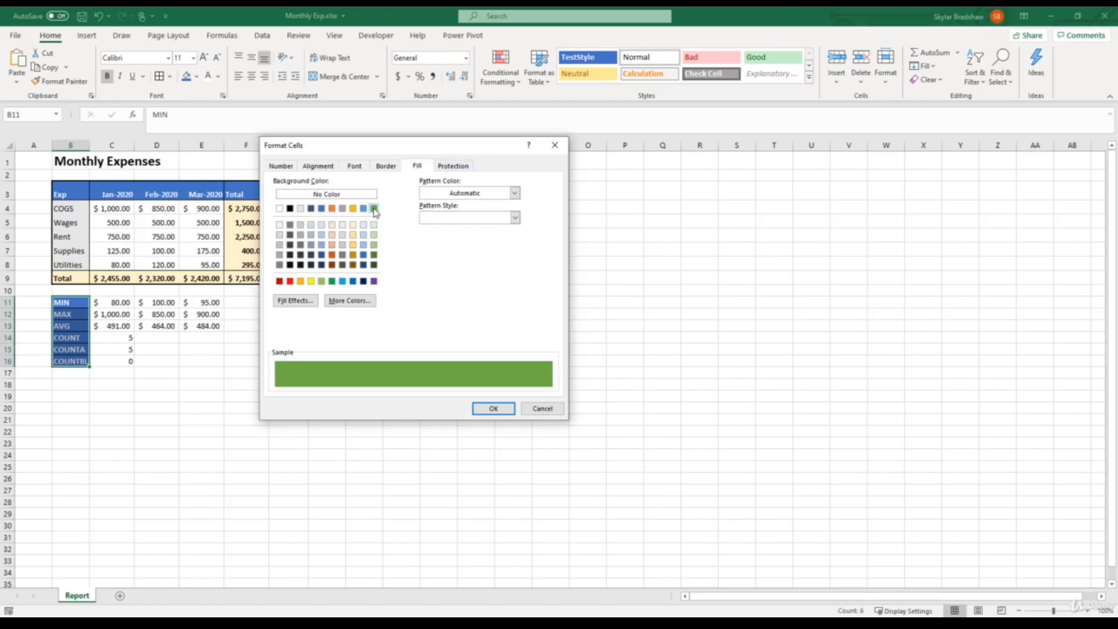
{"action": "left_click", "coordinate": [494, 409]}
{"action": "left_click", "coordinate": [433, 374]}
{"action": "left_click", "coordinate": [432, 371]}
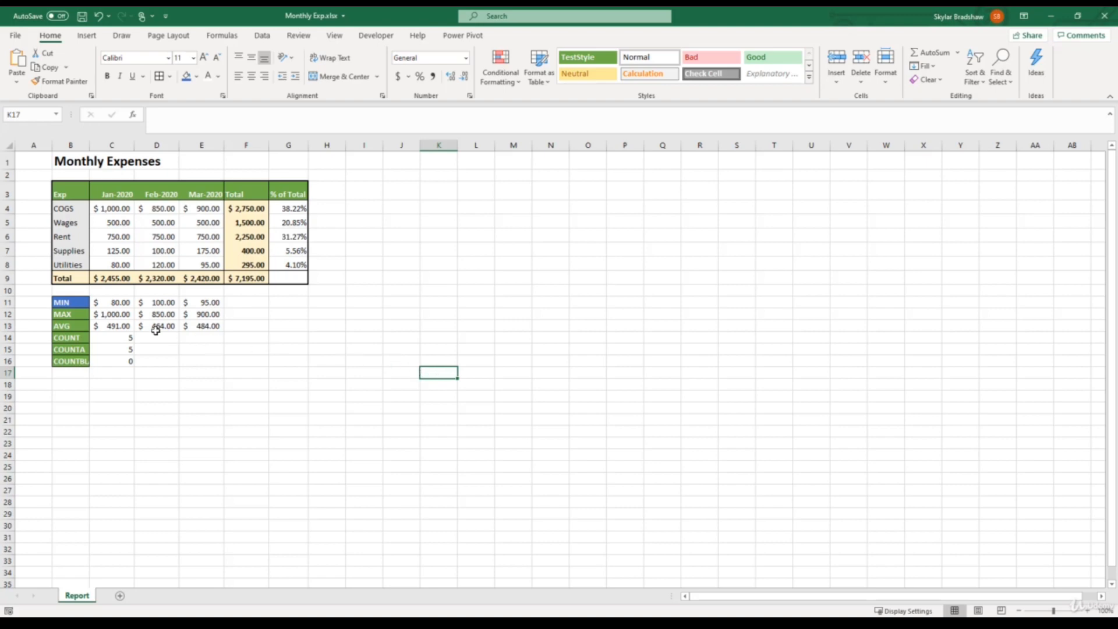
- Apply the TestStyle cell style to the MIN label in B11
{"action": "left_click", "coordinate": [83, 302]}
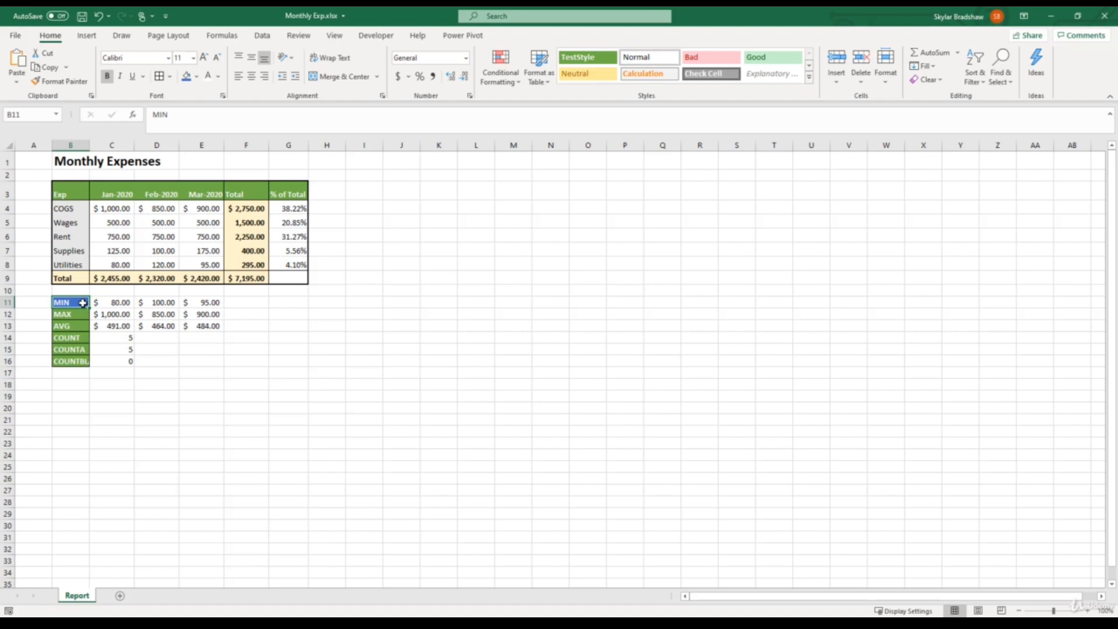
{"action": "left_click", "coordinate": [572, 59]}
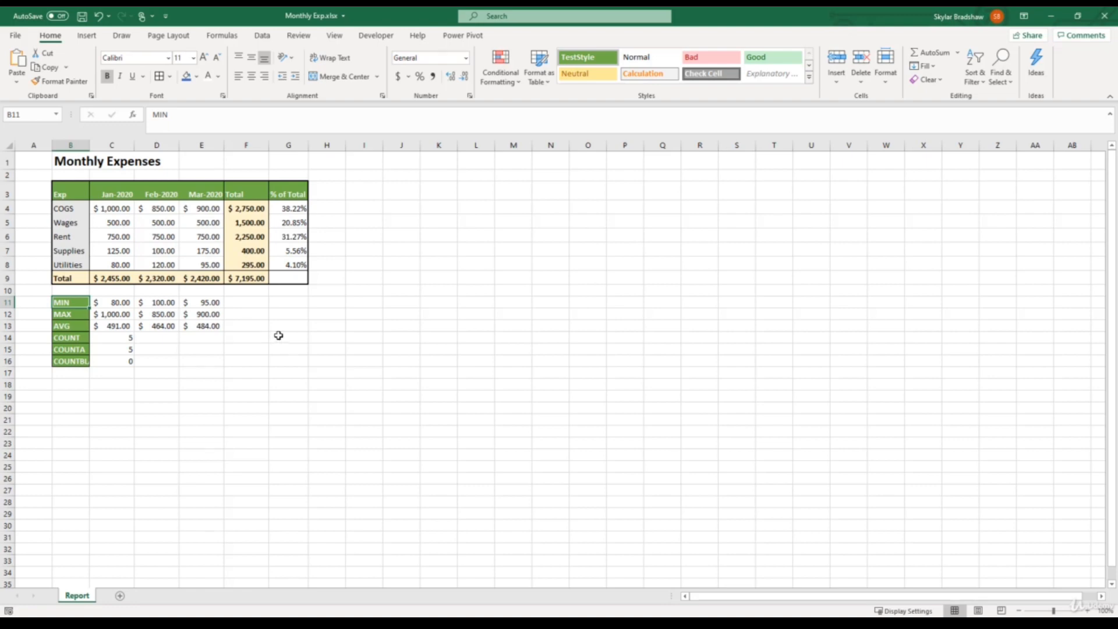
- Modify the TestStyle cell style so that its fill is the theme blue
{"action": "right_click", "coordinate": [603, 62]}
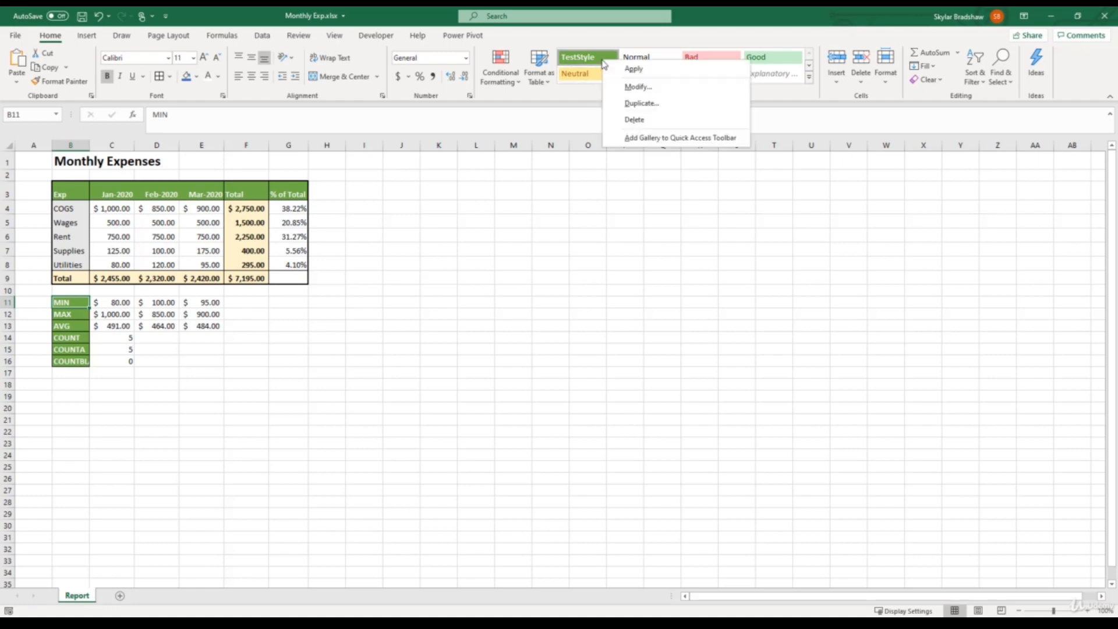
{"action": "left_click", "coordinate": [634, 76]}
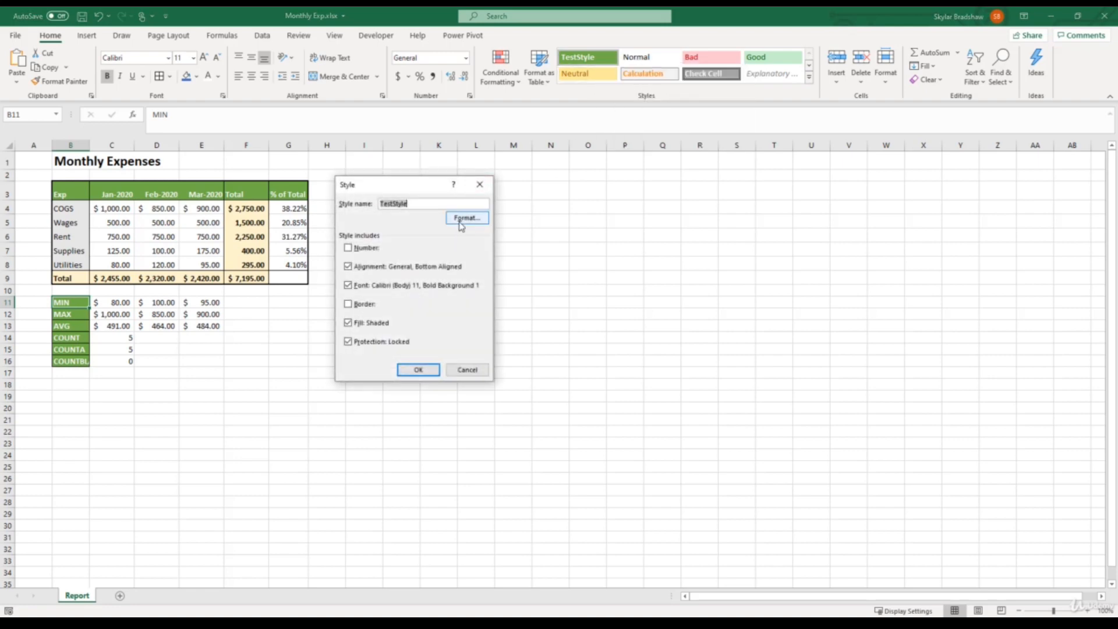
{"action": "left_click", "coordinate": [464, 217]}
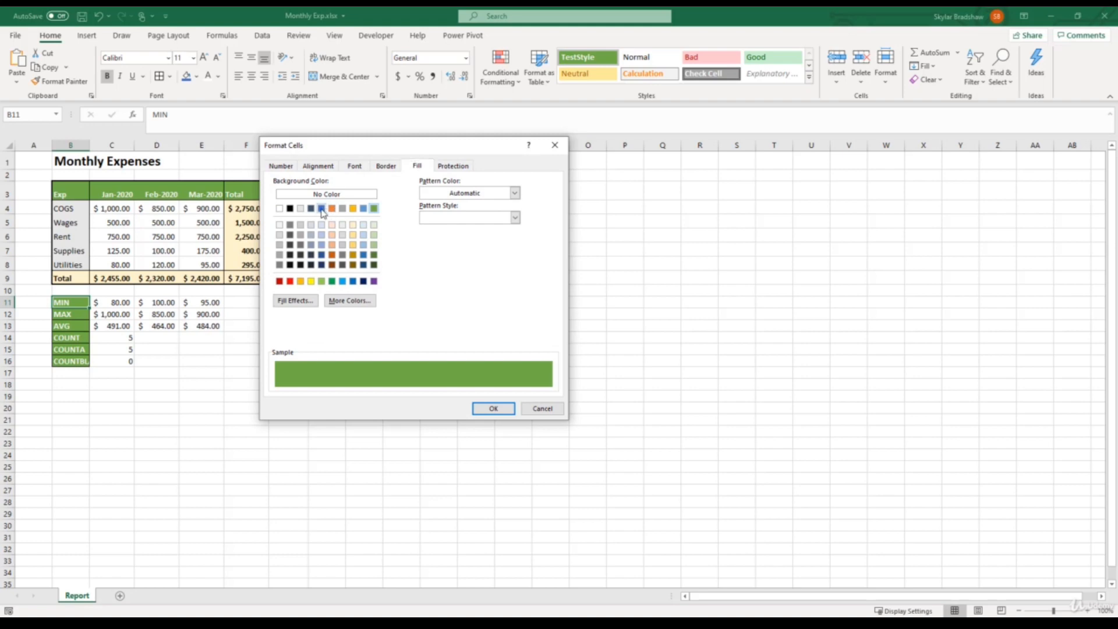
{"action": "left_click", "coordinate": [322, 208]}
{"action": "left_click", "coordinate": [494, 410]}
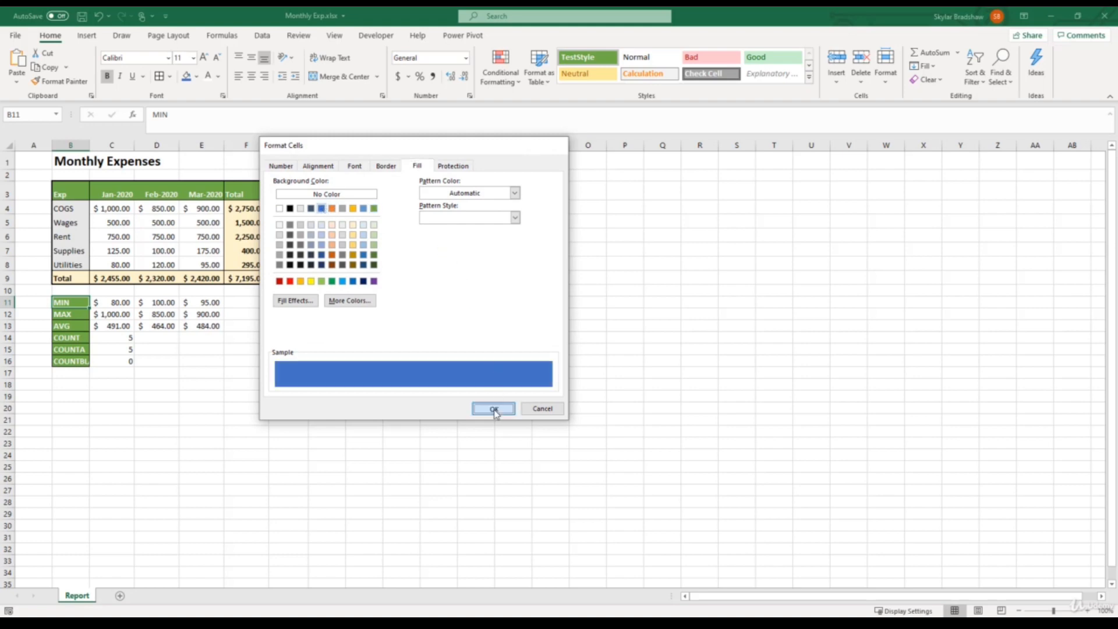
{"action": "left_click", "coordinate": [425, 373]}
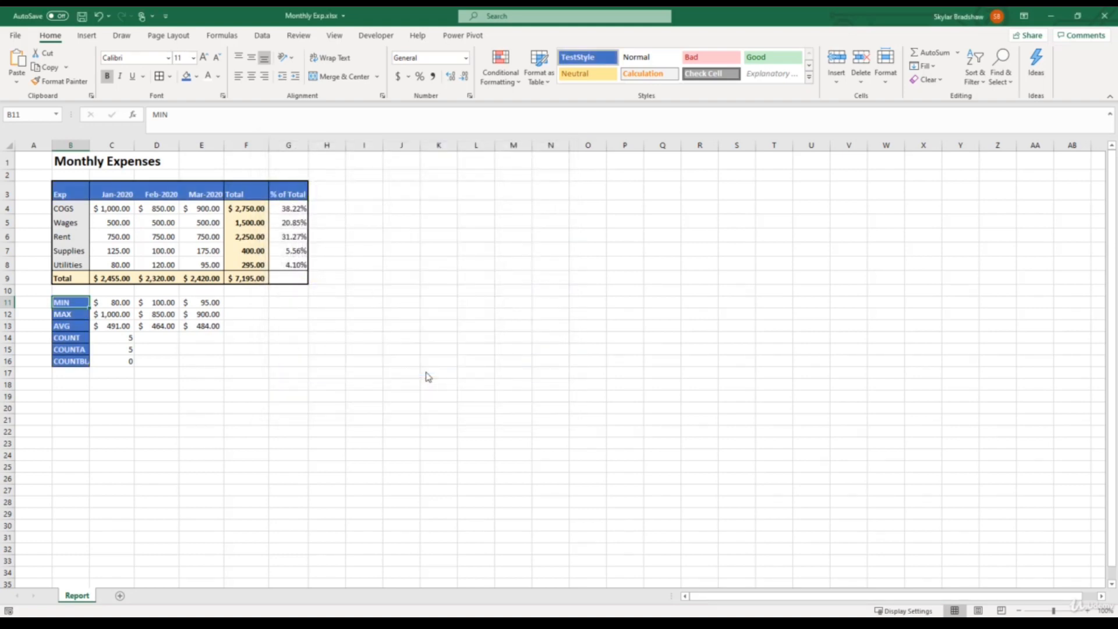